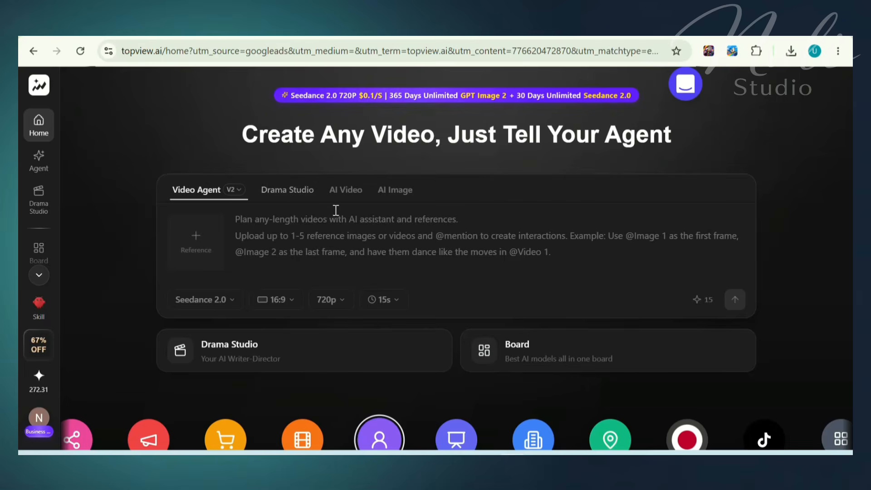
Enter in Drama Studio: "A haunted son returns to confront a fractured family, uncovering betrayal, poisoned loyalties, and tainted power. Amid escalating secrets, he fights to reclaim honour"
{"action": "left_click", "coordinate": [282, 198]}
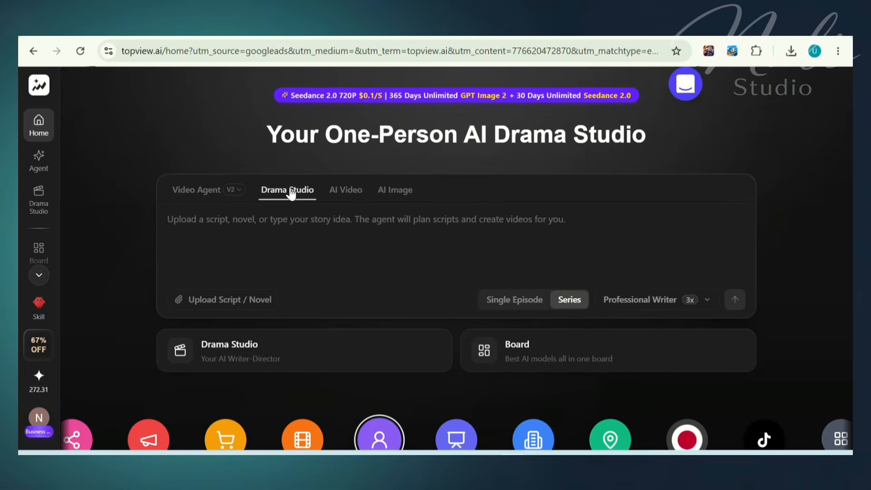
{"action": "left_click", "coordinate": [198, 224]}
{"action": "type", "text": "A haunted son returns to confront a fractured family, uncovering betrayal, poisoned loyalties, and tainted power. Amid escalating secrets, he fights to reclaim honour"}
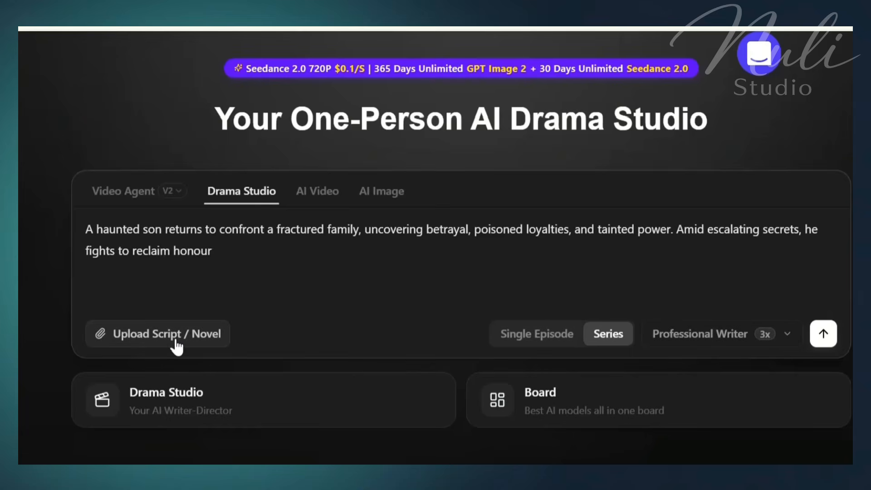
Set the drama format to Series with the Professional Writer and submit the story idea
{"action": "left_click", "coordinate": [538, 335]}
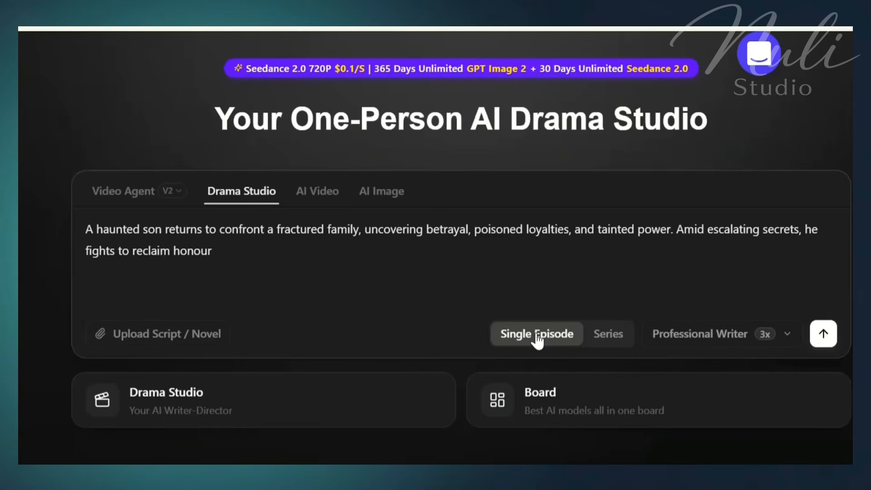
{"action": "left_click", "coordinate": [595, 337]}
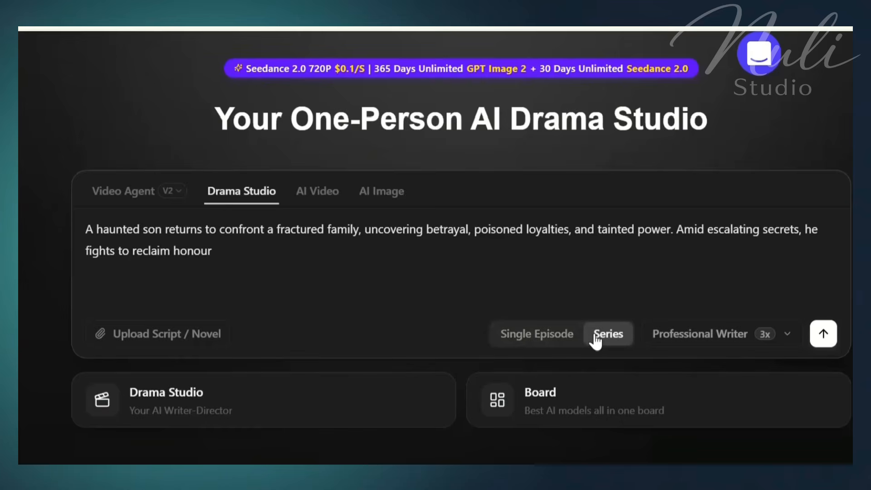
{"action": "left_click", "coordinate": [700, 334]}
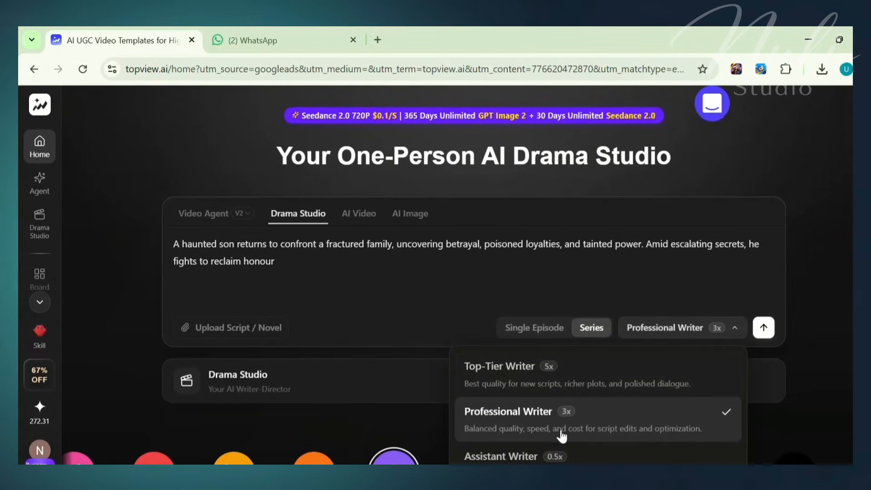
{"action": "left_click", "coordinate": [591, 425]}
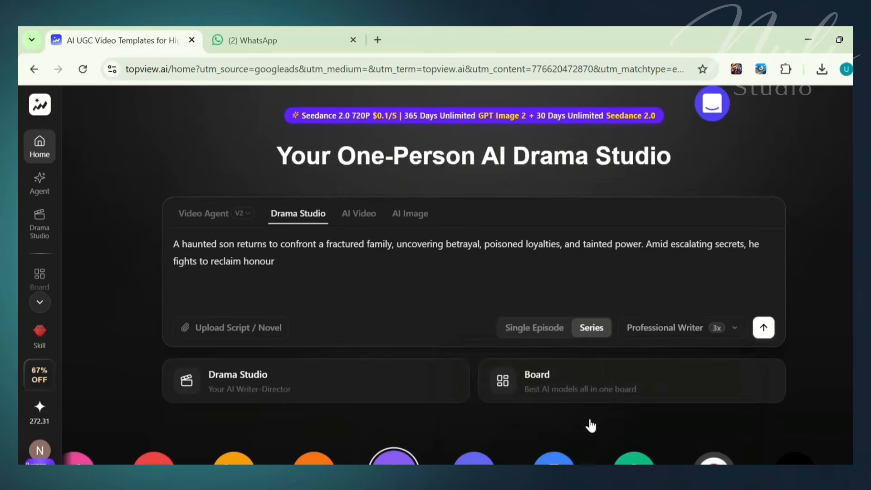
{"action": "left_click", "coordinate": [763, 327]}
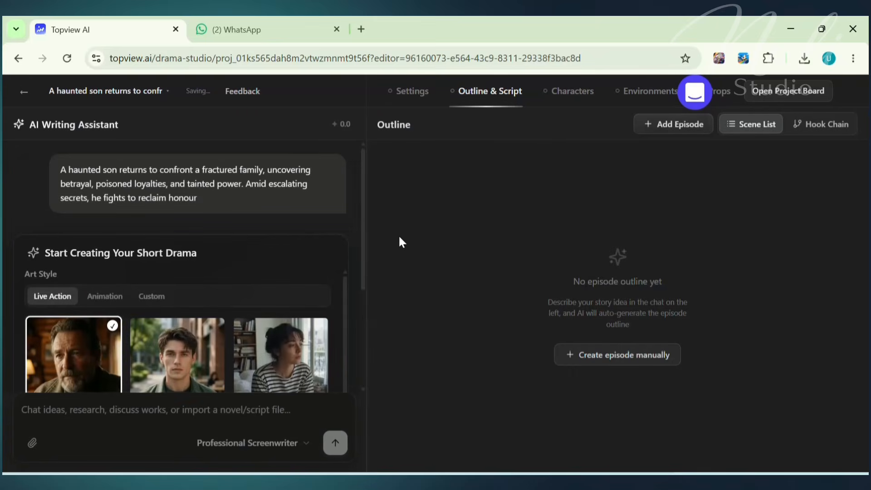
Look through the Live Action and Animation art styles offered for the short drama
{"action": "left_click_drag", "start_coordinate": [344, 285], "coordinate": [343, 324]}
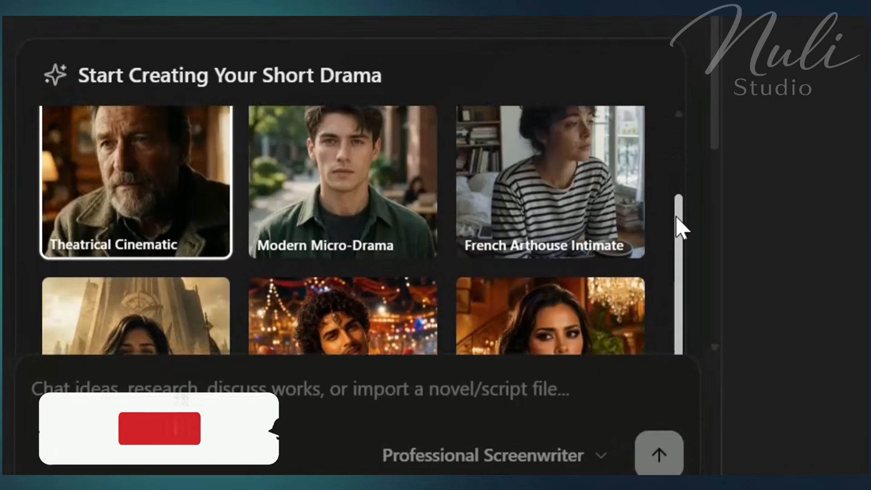
{"action": "left_click_drag", "start_coordinate": [679, 227], "coordinate": [689, 77]}
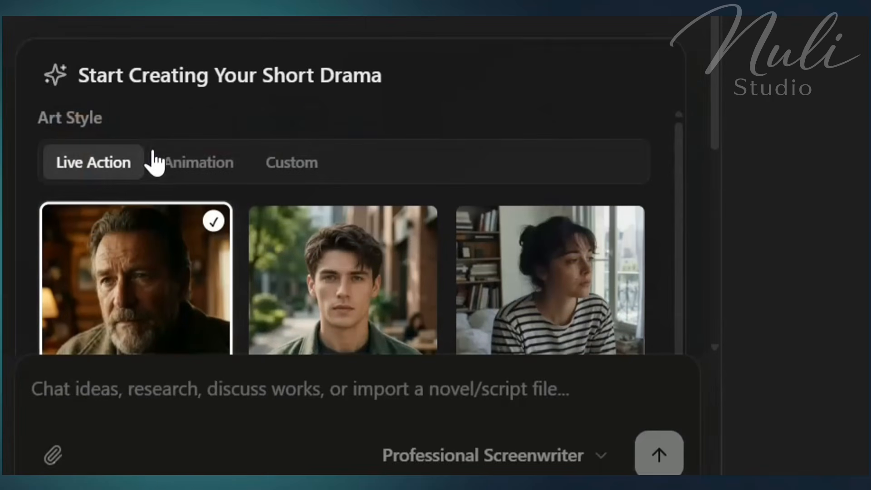
{"action": "left_click", "coordinate": [187, 164]}
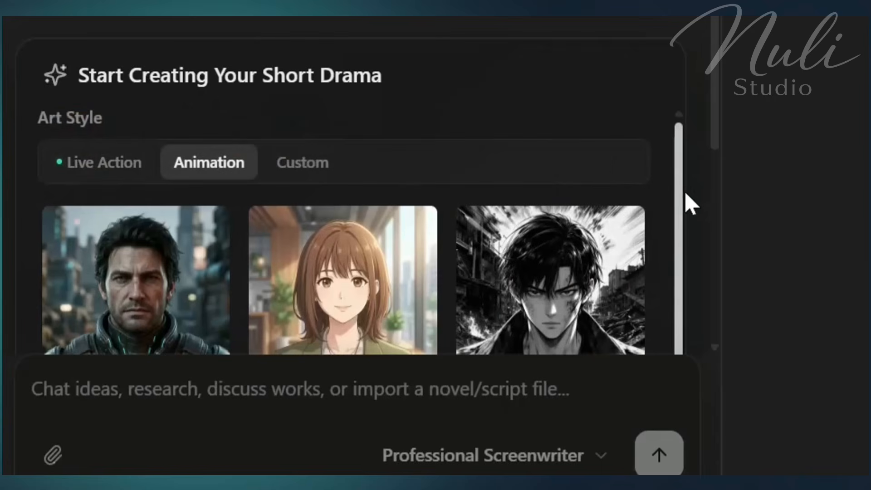
{"action": "left_click_drag", "start_coordinate": [680, 209], "coordinate": [679, 330]}
{"action": "left_click", "coordinate": [383, 313]}
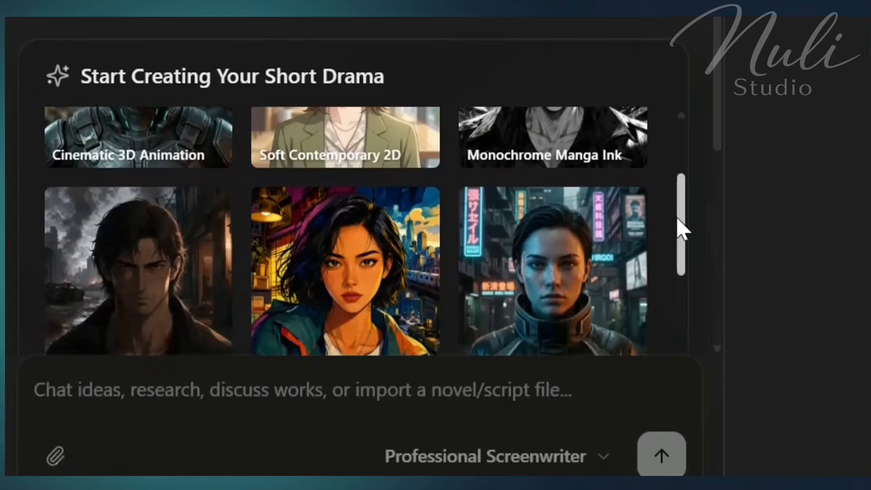
{"action": "mouse_move", "coordinate": [676, 230]}
{"action": "left_mouse_down"}
{"action": "mouse_move", "coordinate": [684, 457]}
{"action": "mouse_move", "coordinate": [674, 145]}
{"action": "left_mouse_up"}
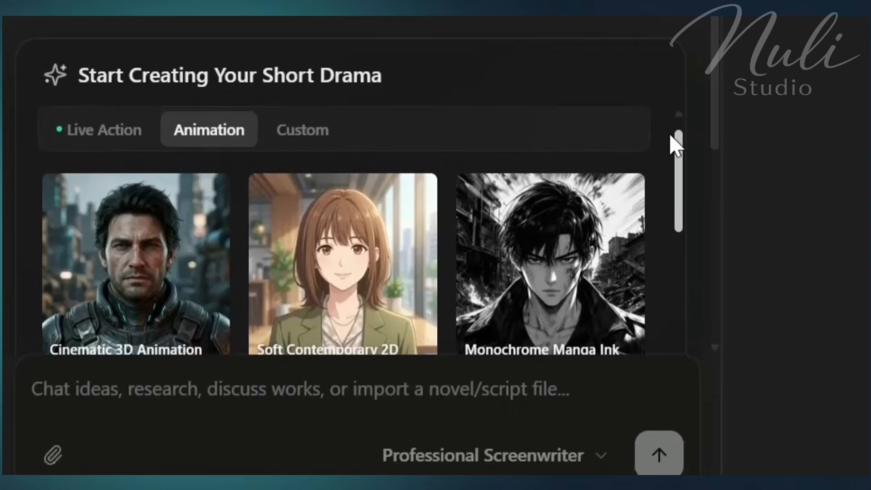
{"action": "left_click", "coordinate": [104, 129]}
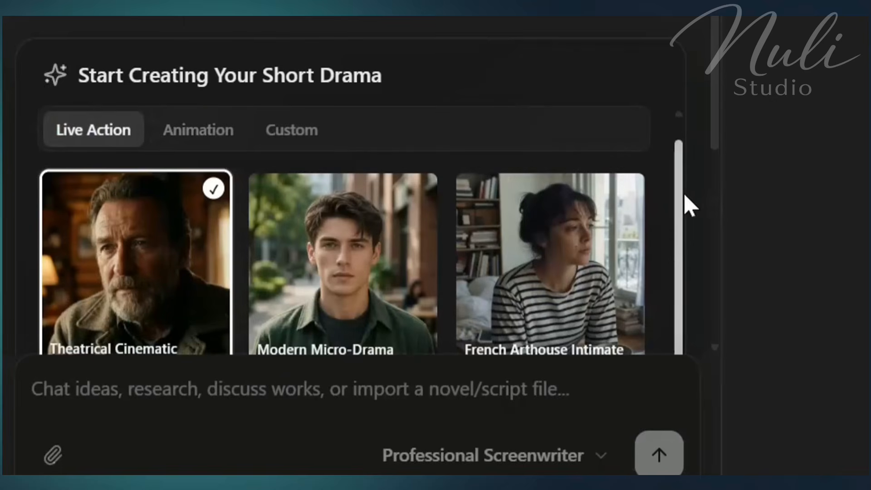
Expand the Live Action art styles and choose Monumental Desert Sci-Fi
{"action": "left_click_drag", "start_coordinate": [685, 202], "coordinate": [687, 299]}
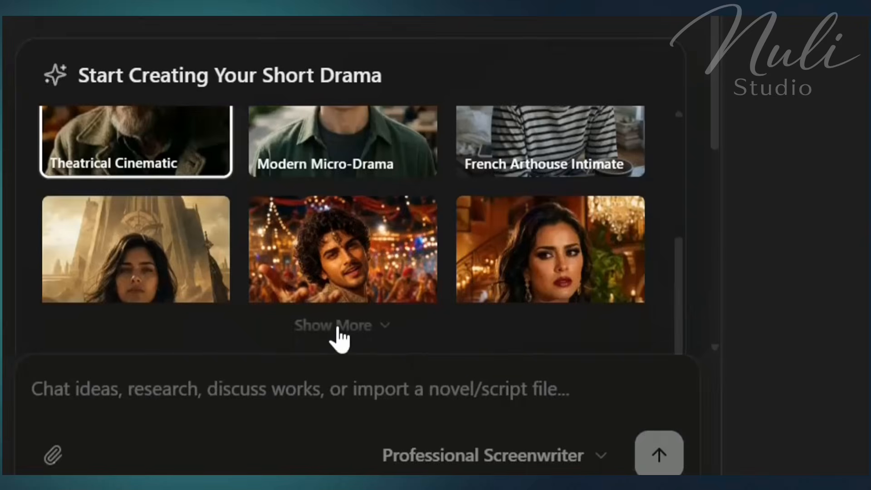
{"action": "left_click", "coordinate": [337, 328]}
{"action": "left_click_drag", "start_coordinate": [675, 248], "coordinate": [671, 365]}
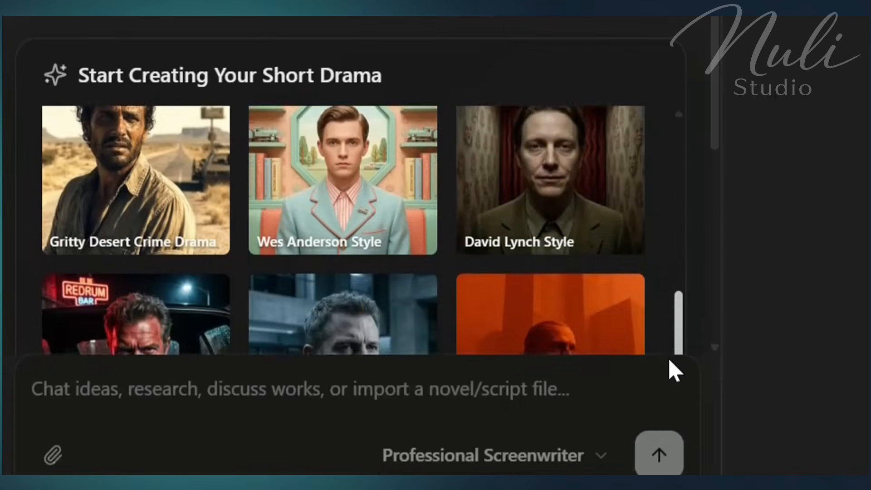
{"action": "left_click", "coordinate": [155, 204]}
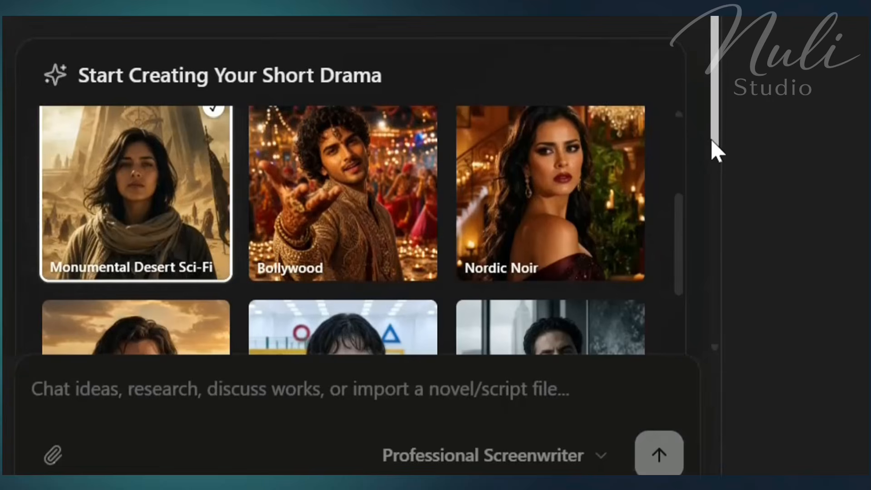
Set the video ratio to 16:9 in the short drama's basic settings
{"action": "left_click_drag", "start_coordinate": [715, 148], "coordinate": [716, 354]}
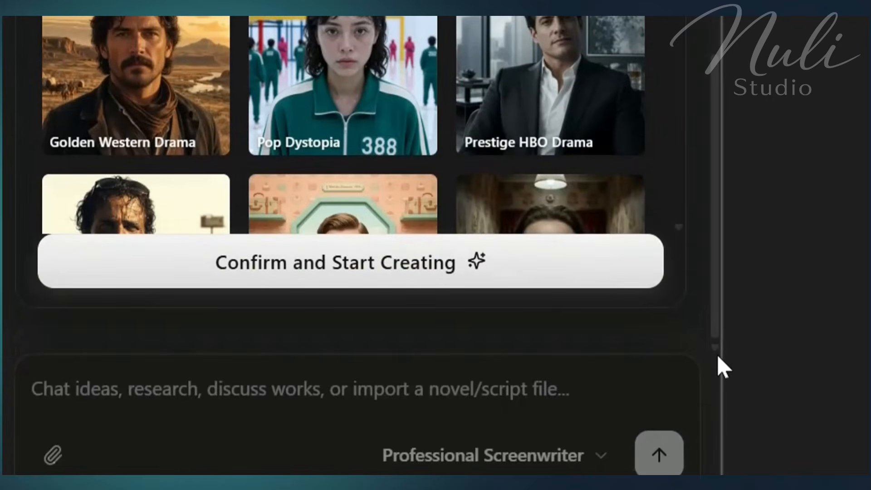
{"action": "left_click_drag", "start_coordinate": [374, 196], "coordinate": [385, 323]}
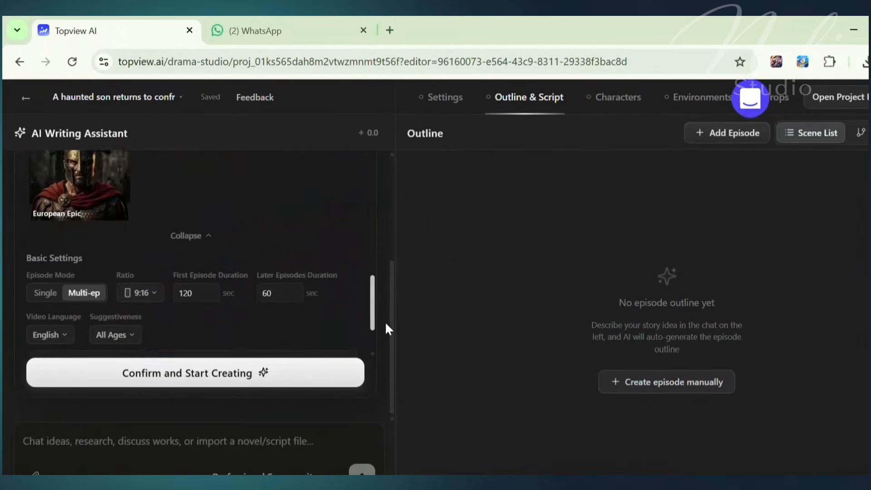
{"action": "scroll", "coordinate": [385, 324], "scroll_direction": "down", "scroll_amount": 1}
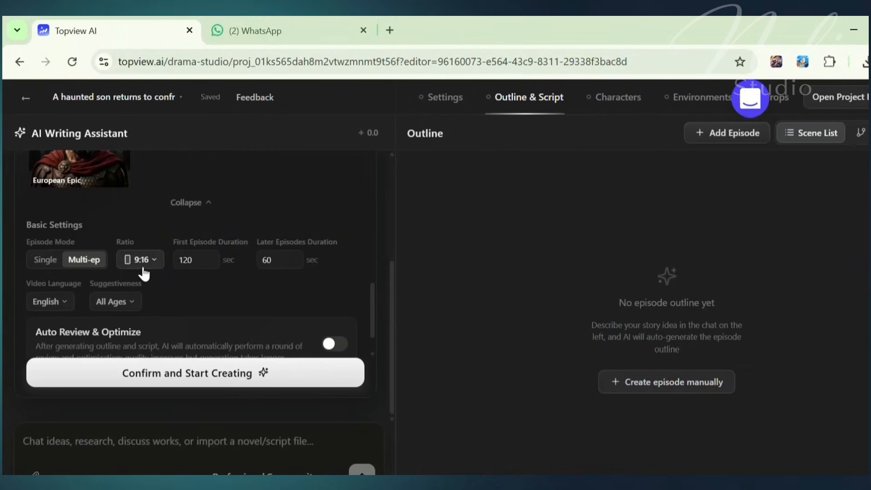
{"action": "left_click", "coordinate": [154, 264]}
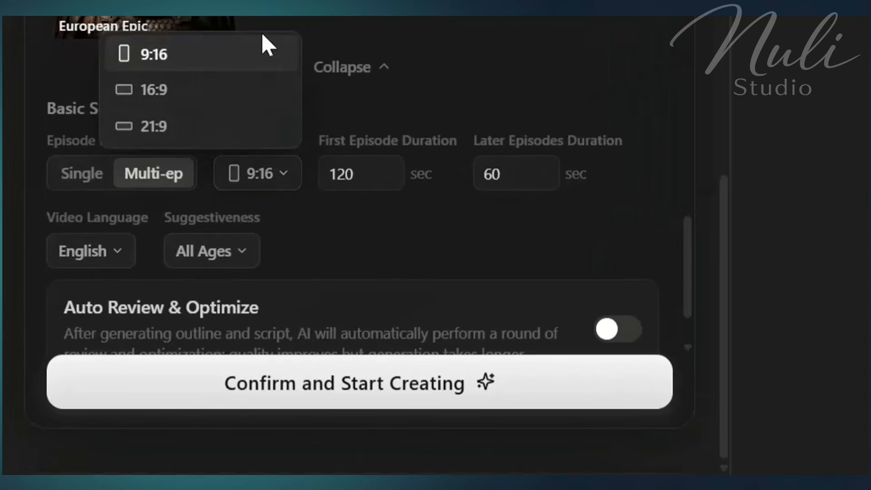
{"action": "left_click", "coordinate": [209, 95]}
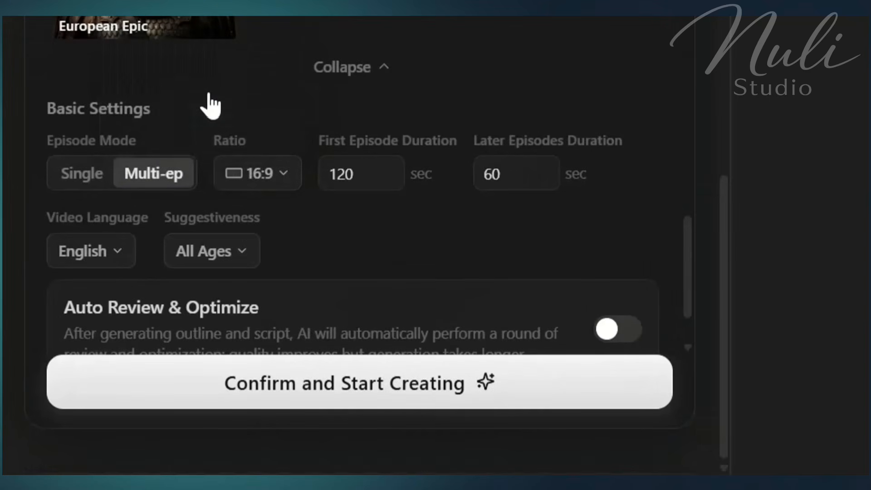
Set both the first and later episode durations to 30 sec and confirm the settings to start creating
{"action": "double_click", "coordinate": [362, 175]}
{"action": "type", "text": "30"}
{"action": "double_click", "coordinate": [491, 184]}
{"action": "type", "text": "30"}
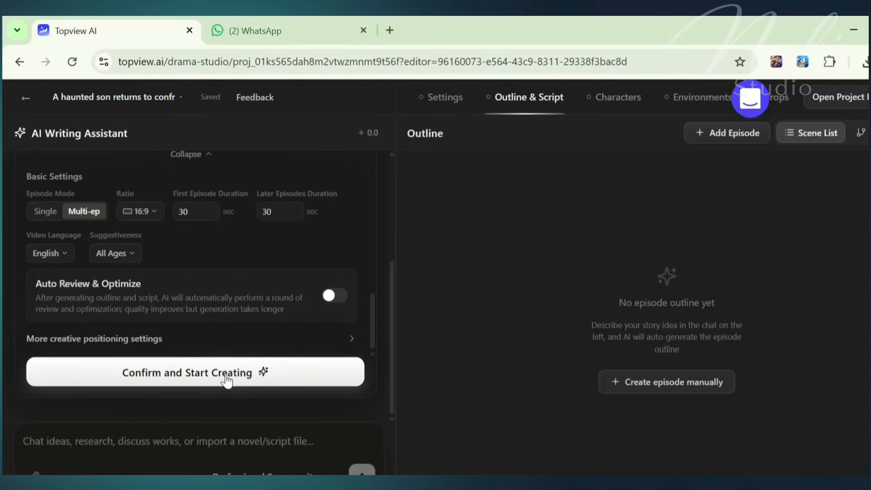
{"action": "left_click", "coordinate": [227, 378]}
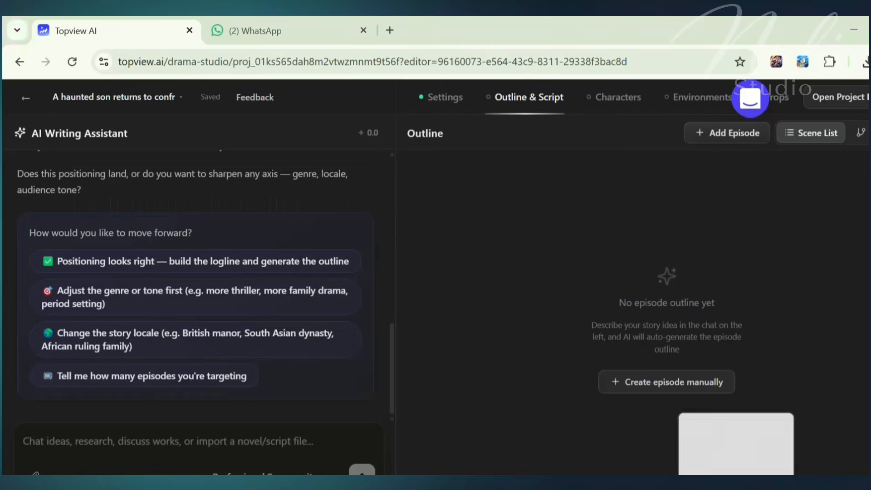
Review the assistant's inferred story positioning and accept it to build the logline and generate the outline
{"action": "left_click_drag", "start_coordinate": [392, 343], "coordinate": [388, 243]}
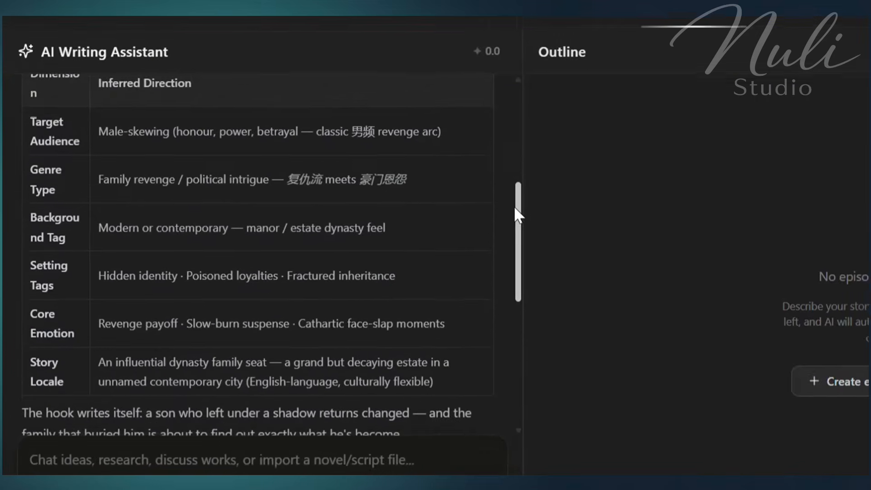
{"action": "left_click_drag", "start_coordinate": [515, 209], "coordinate": [508, 271]}
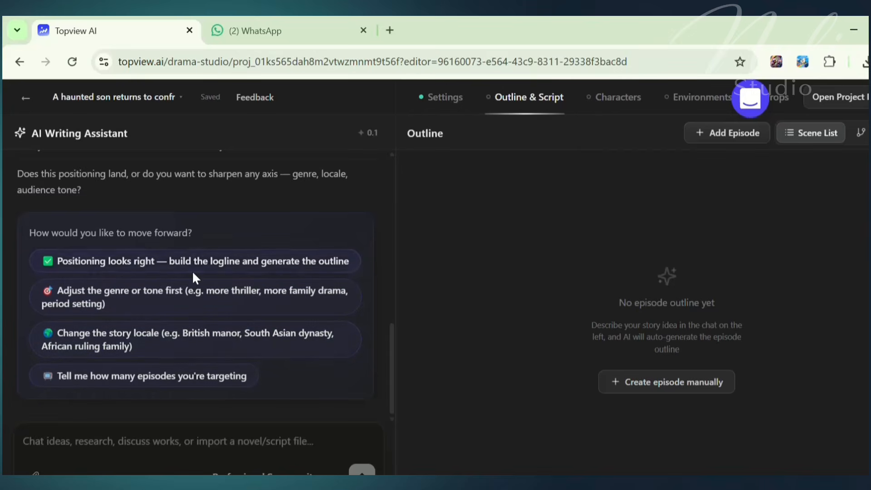
{"action": "left_click", "coordinate": [210, 262]}
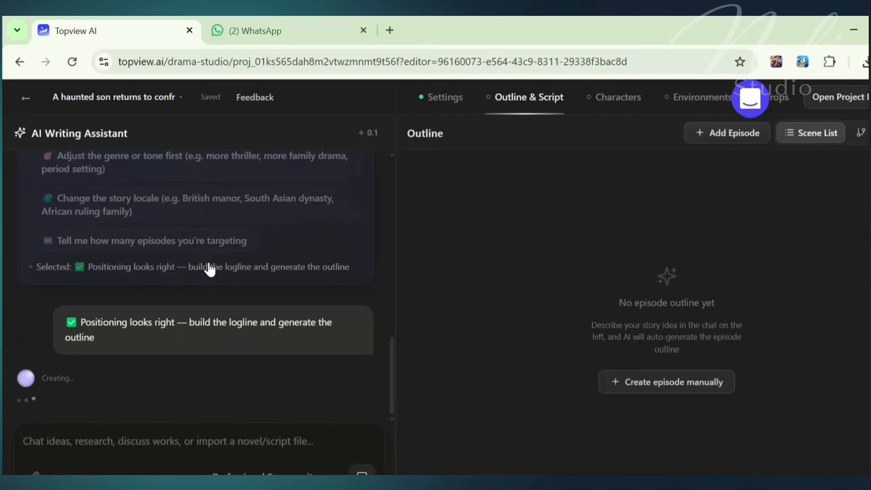
Review the proposed episode batch plan and approve generating the full 15-episode outline
{"action": "left_click_drag", "start_coordinate": [393, 417], "coordinate": [389, 417]}
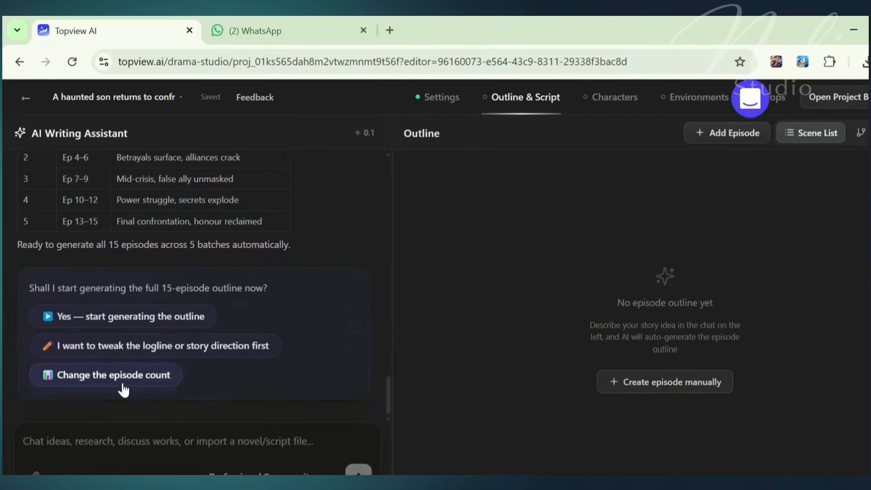
{"action": "left_click_drag", "start_coordinate": [392, 388], "coordinate": [404, 388]}
{"action": "mouse_move", "coordinate": [399, 388]}
{"action": "left_mouse_down"}
{"action": "mouse_move", "coordinate": [406, 349]}
{"action": "mouse_move", "coordinate": [406, 375]}
{"action": "left_mouse_up"}
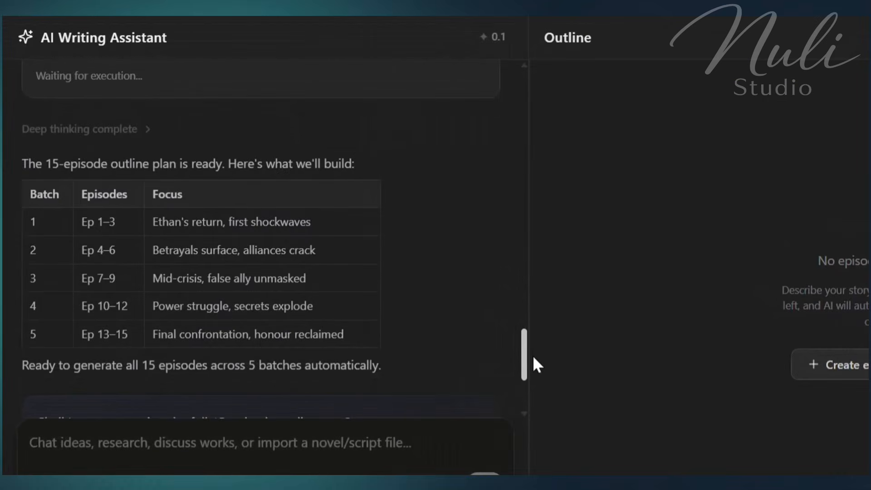
{"action": "left_click_drag", "start_coordinate": [533, 357], "coordinate": [533, 383]}
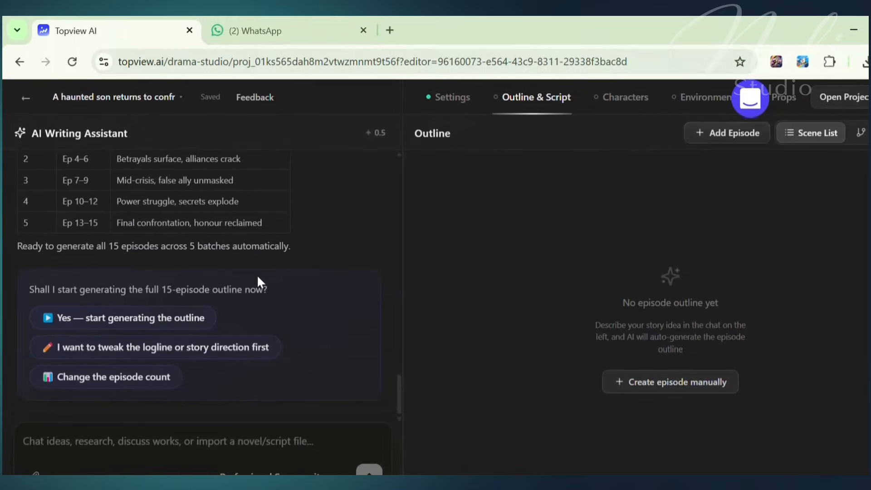
{"action": "left_click", "coordinate": [124, 318]}
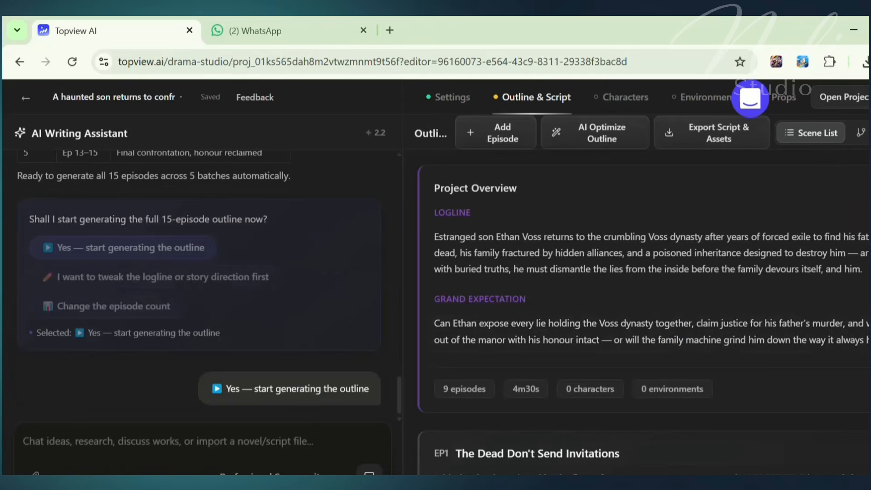
Examine the generated project overview and episode outlines, including the extra options available for episode 1
{"action": "scroll", "coordinate": [453, 384], "scroll_direction": "down", "scroll_amount": 5}
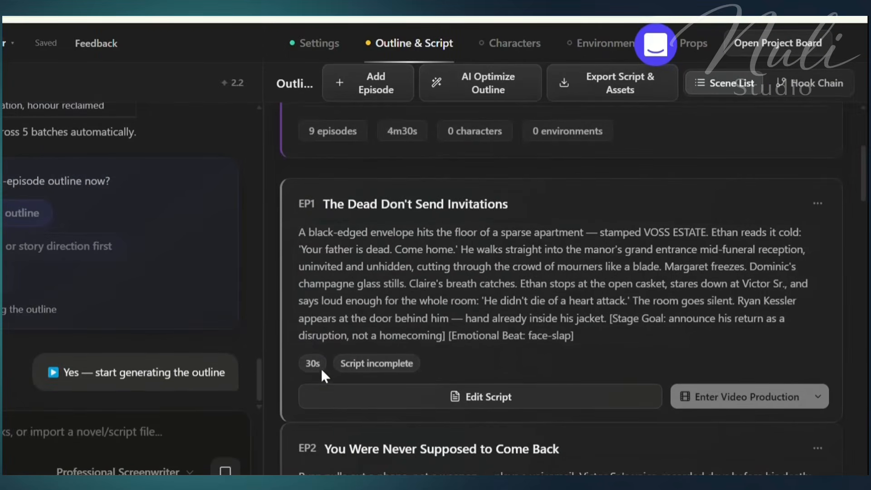
{"action": "left_click_drag", "start_coordinate": [863, 173], "coordinate": [863, 252]}
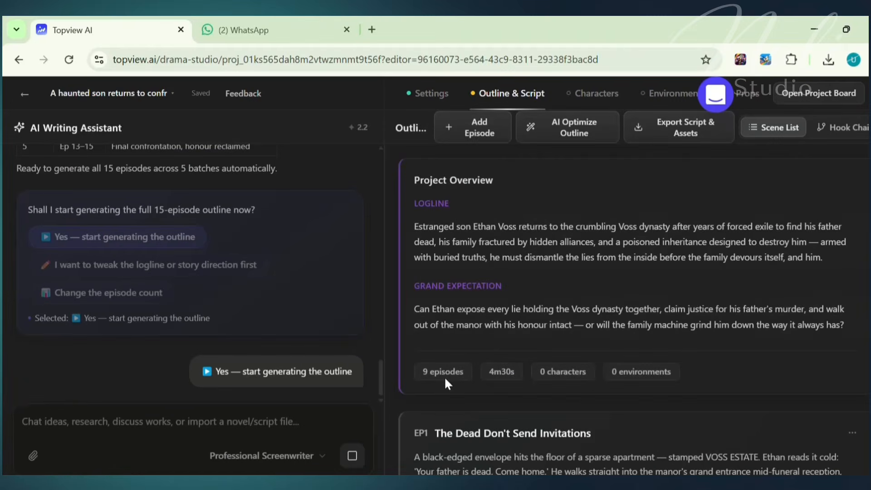
{"action": "scroll", "coordinate": [633, 308], "scroll_direction": "down", "scroll_amount": 5}
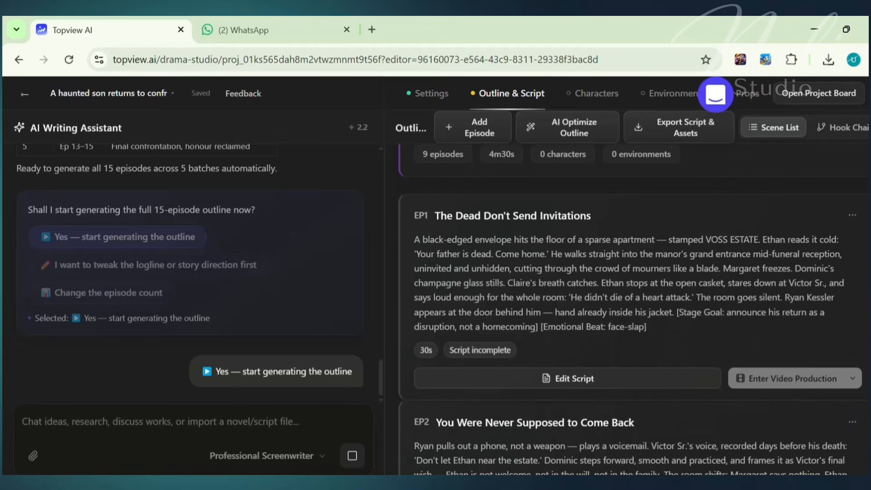
{"action": "left_click", "coordinate": [851, 216]}
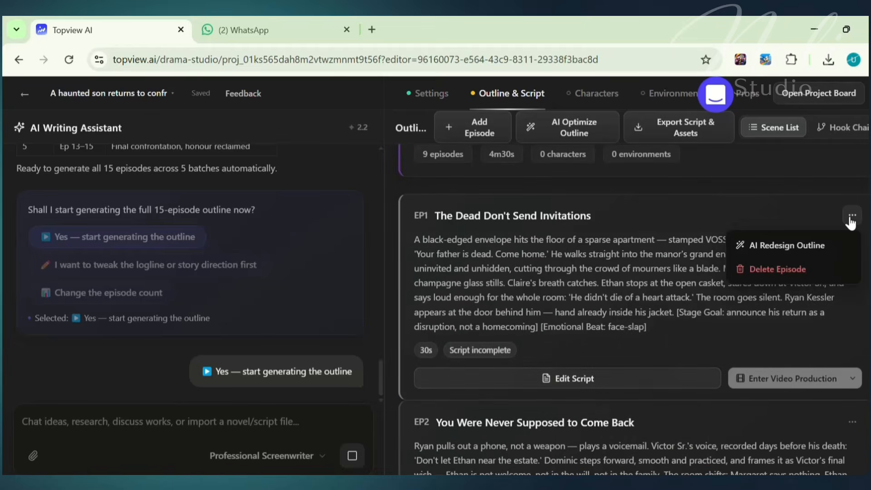
{"action": "left_click", "coordinate": [851, 219]}
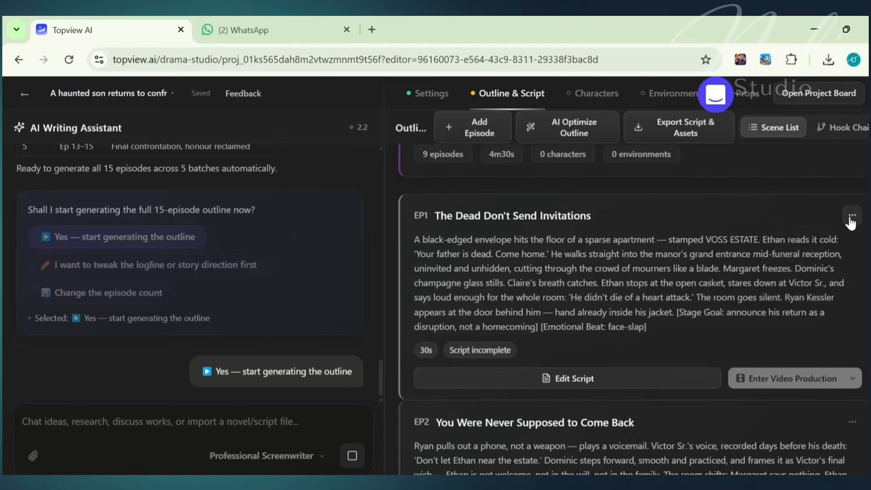
Dismiss episode 1's extra options and enter the assistant request "Generate the detailed script for episode 1"
{"action": "left_click", "coordinate": [850, 220]}
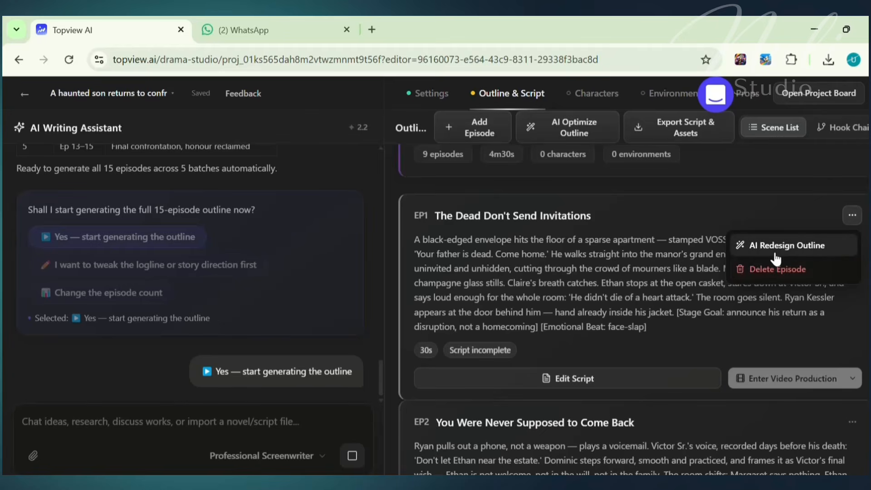
{"action": "left_click", "coordinate": [808, 301]}
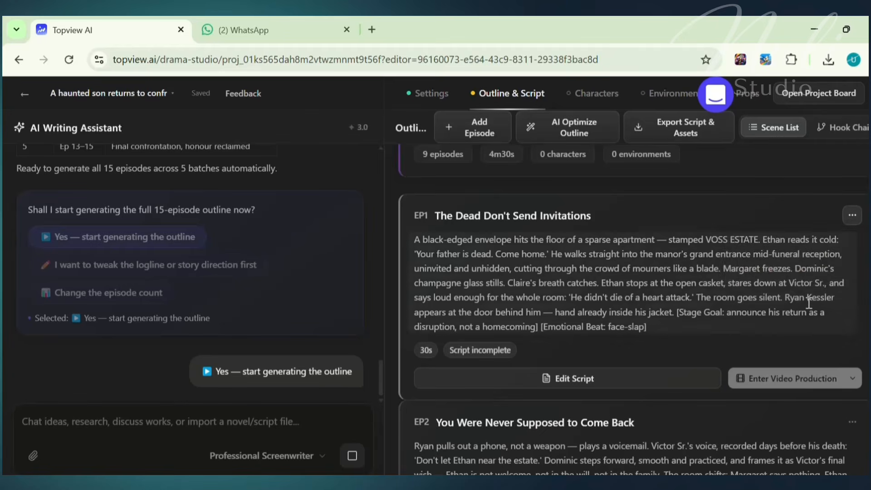
{"action": "left_click", "coordinate": [67, 426]}
{"action": "type", "text": "G"}
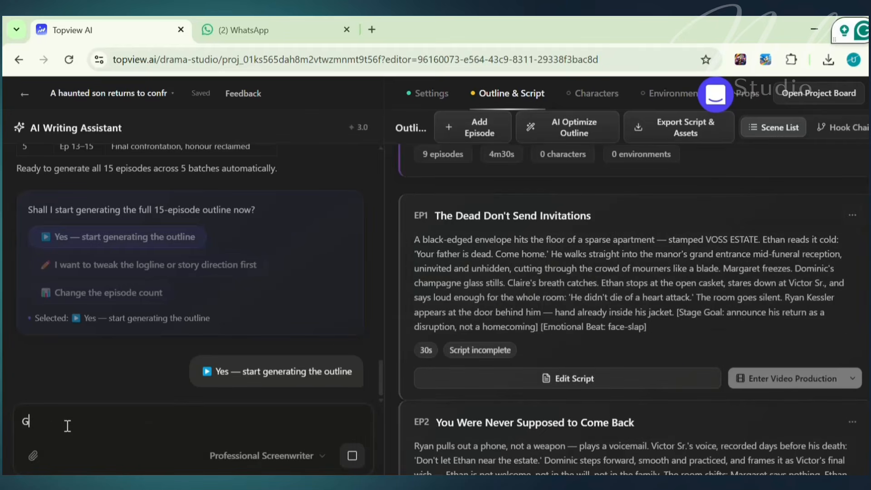
{"action": "type", "text": "enerate the detailed "}
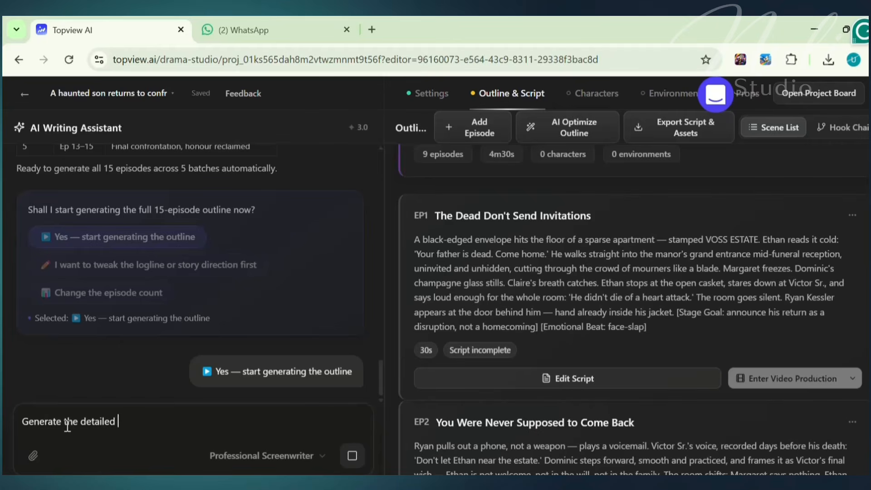
{"action": "type", "text": "script for episode 1"}
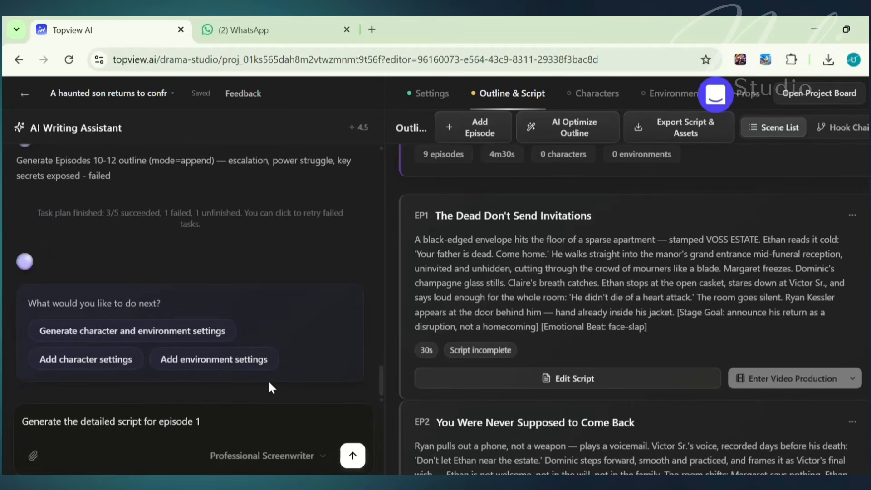
Have the assistant generate the character and environment settings and review the character descriptions
{"action": "left_click", "coordinate": [185, 331]}
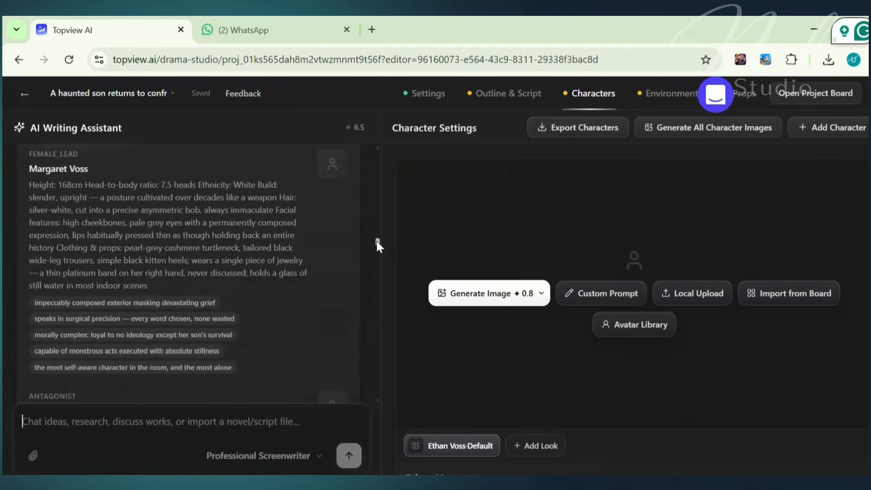
{"action": "left_click_drag", "start_coordinate": [377, 242], "coordinate": [382, 284]}
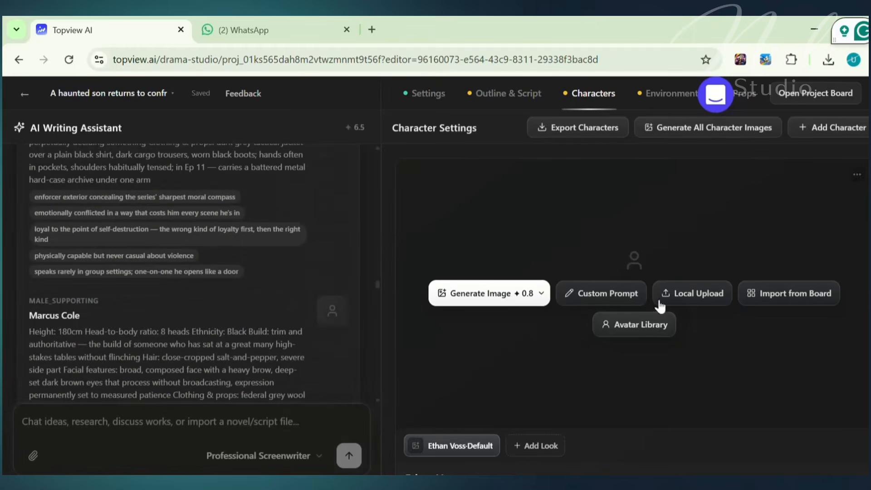
Generate images for all characters and review the resulting character sheets
{"action": "left_click", "coordinate": [721, 128]}
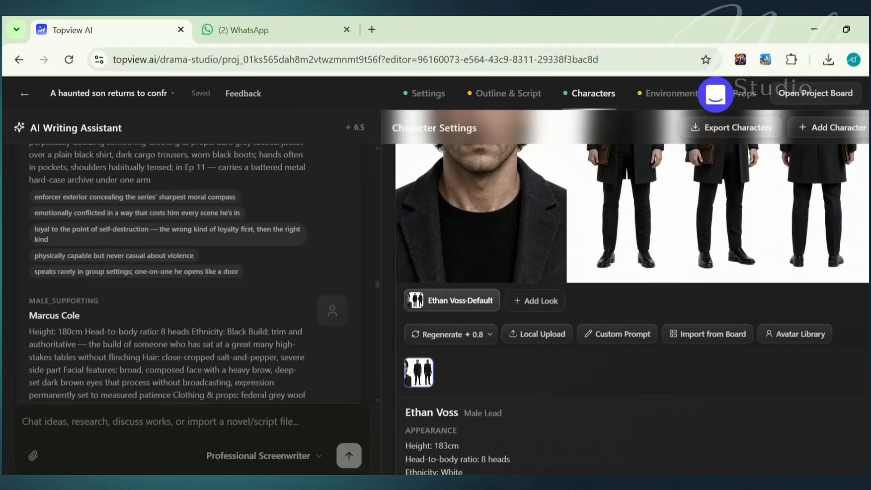
{"action": "left_click_drag", "start_coordinate": [864, 140], "coordinate": [865, 130]}
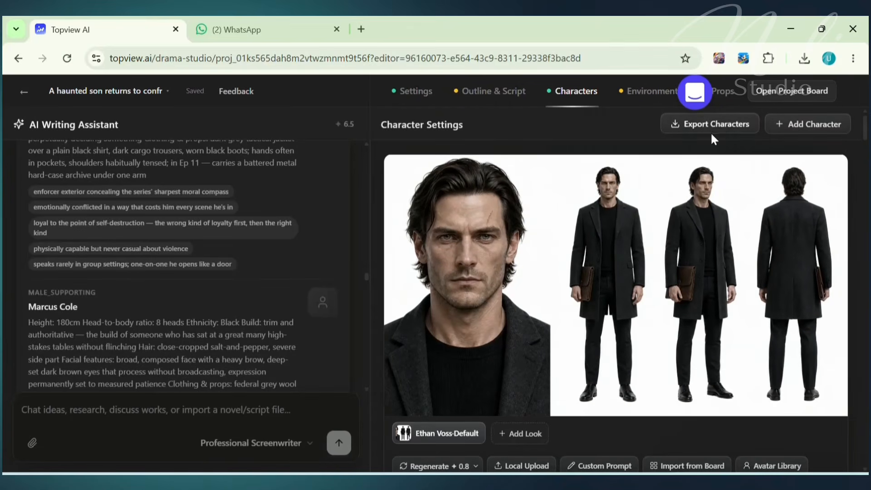
{"action": "left_click_drag", "start_coordinate": [866, 124], "coordinate": [866, 149]}
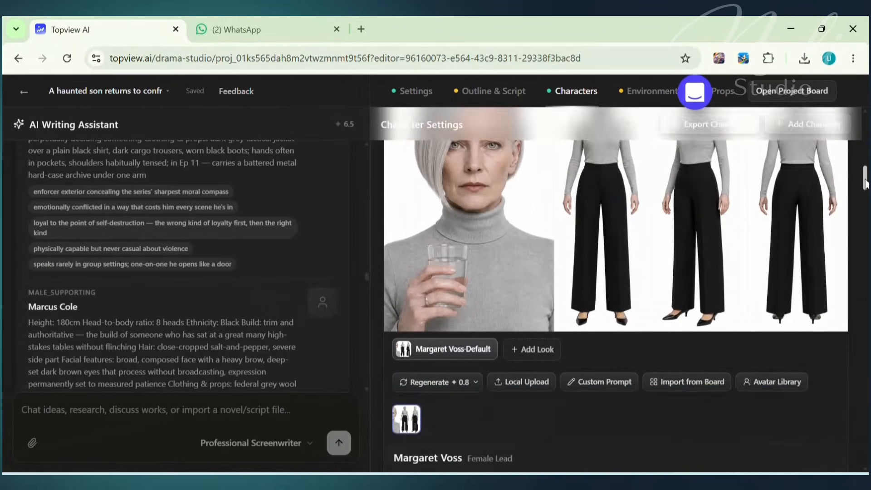
{"action": "left_click_drag", "start_coordinate": [865, 182], "coordinate": [865, 302]}
{"action": "left_click_drag", "start_coordinate": [865, 304], "coordinate": [864, 439]}
Choose to regenerate the outline for Episodes 10–15 first from the assistant's suggested ways to proceed
{"action": "left_click_drag", "start_coordinate": [363, 350], "coordinate": [357, 403]}
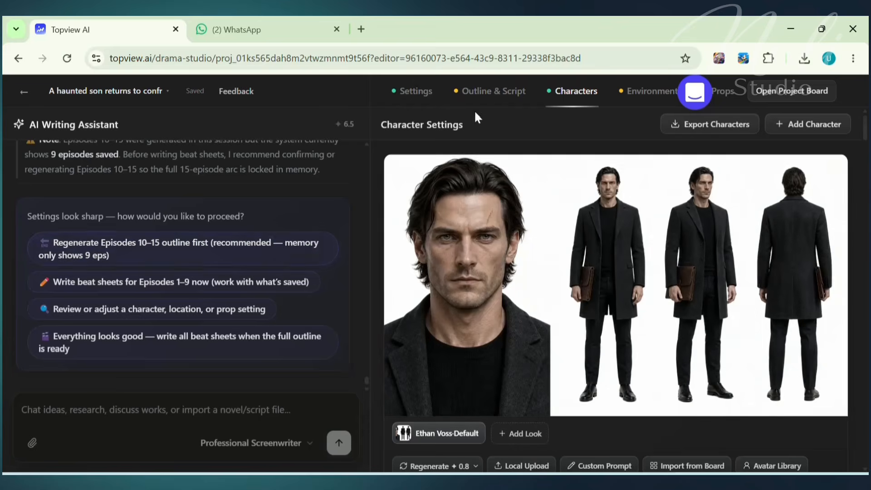
{"action": "left_click", "coordinate": [192, 255]}
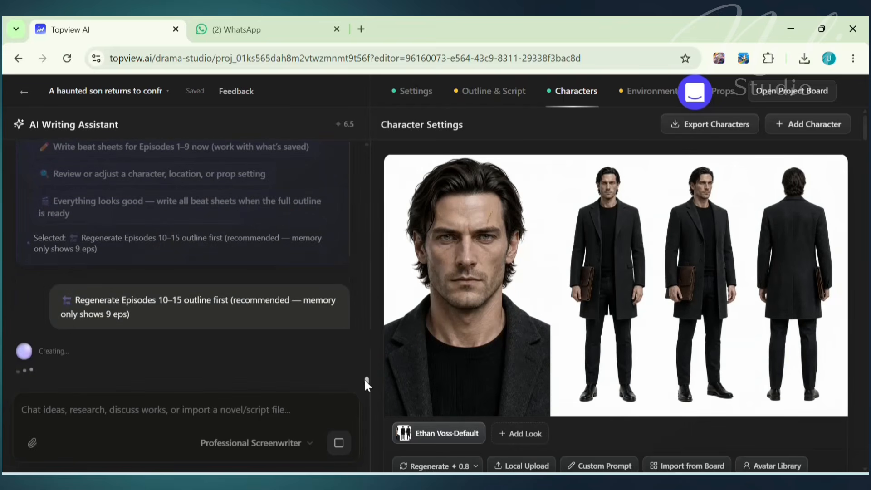
Generate images for all environments and review the resulting locations
{"action": "left_click", "coordinate": [646, 93]}
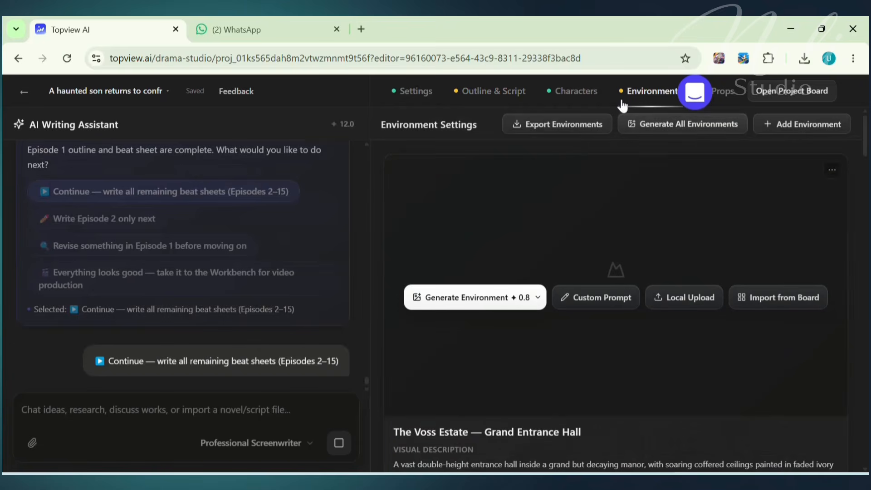
{"action": "left_click", "coordinate": [683, 128]}
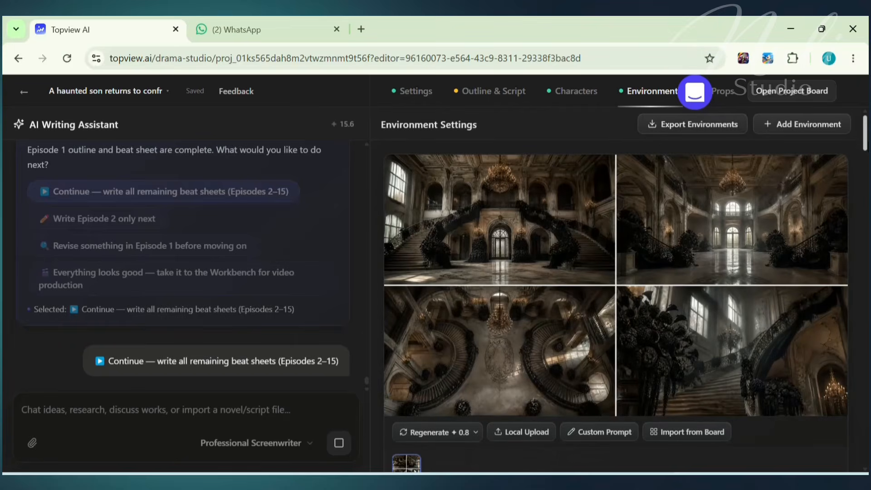
{"action": "left_click_drag", "start_coordinate": [865, 146], "coordinate": [866, 408]}
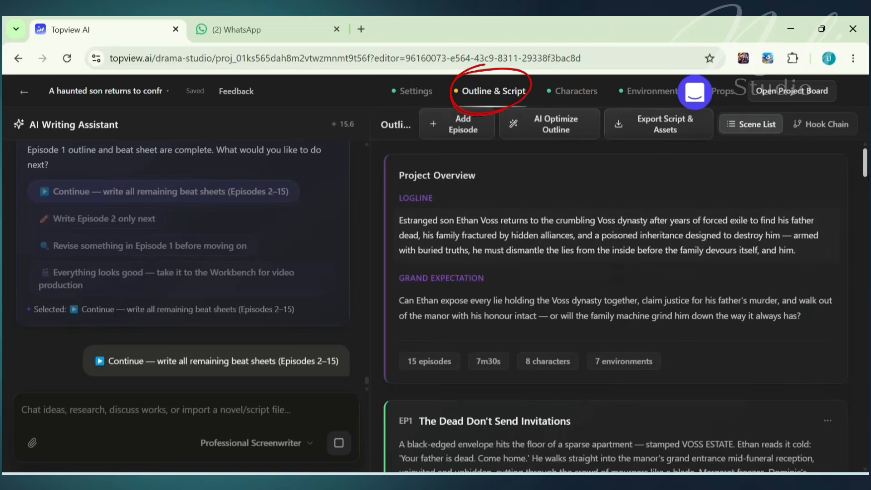
Examine episode 1's outline and open its script to review the scene beats
{"action": "left_click_drag", "start_coordinate": [866, 173], "coordinate": [866, 195]}
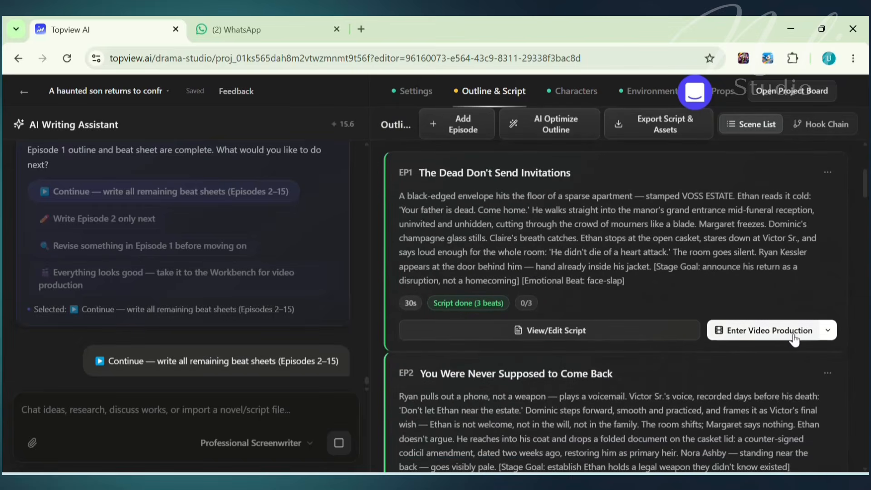
{"action": "mouse_move", "coordinate": [865, 194]}
{"action": "left_mouse_down"}
{"action": "mouse_move", "coordinate": [863, 295]}
{"action": "mouse_move", "coordinate": [865, 195]}
{"action": "left_mouse_up"}
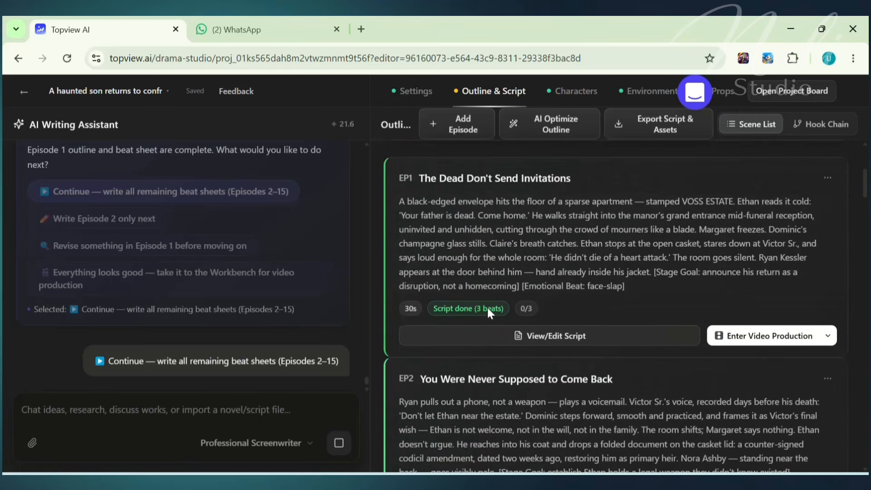
{"action": "left_click", "coordinate": [554, 337]}
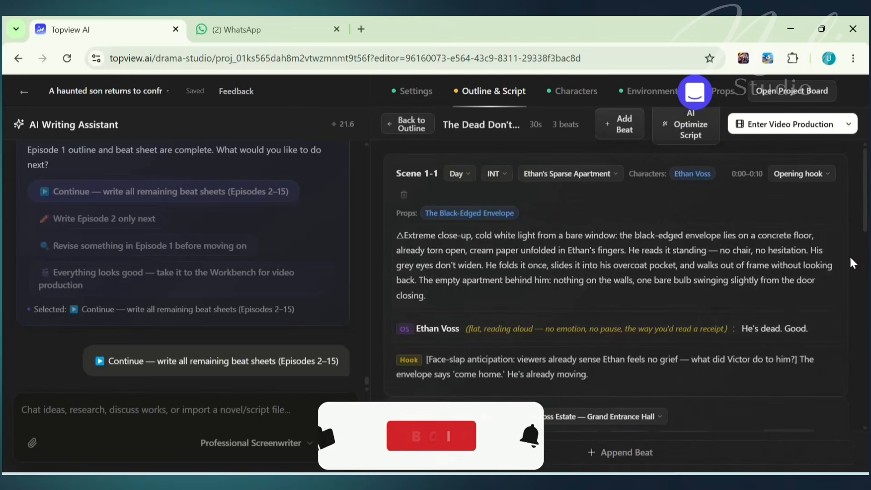
{"action": "left_click_drag", "start_coordinate": [864, 228], "coordinate": [859, 192]}
Enter video production for episode 1 and generate the scene 1 and scene 2 videos, proceeding without an image for The Black-Edged Envelope
{"action": "left_click", "coordinate": [795, 124]}
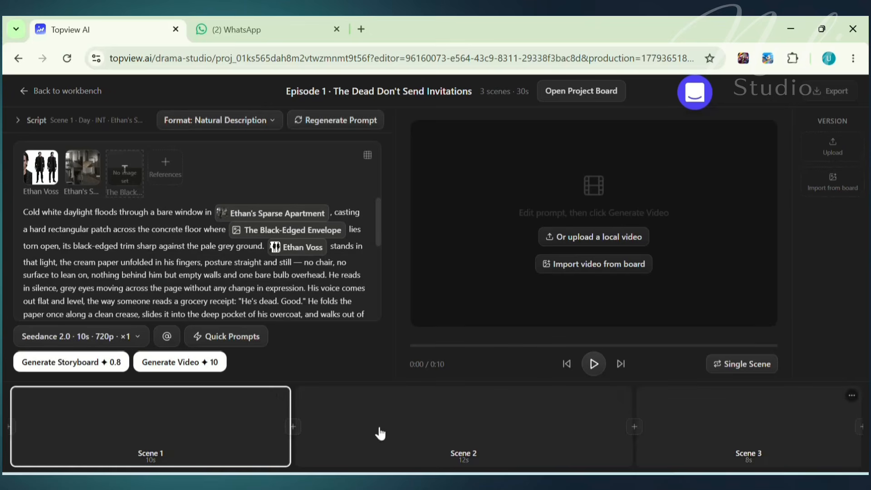
{"action": "left_click", "coordinate": [182, 368]}
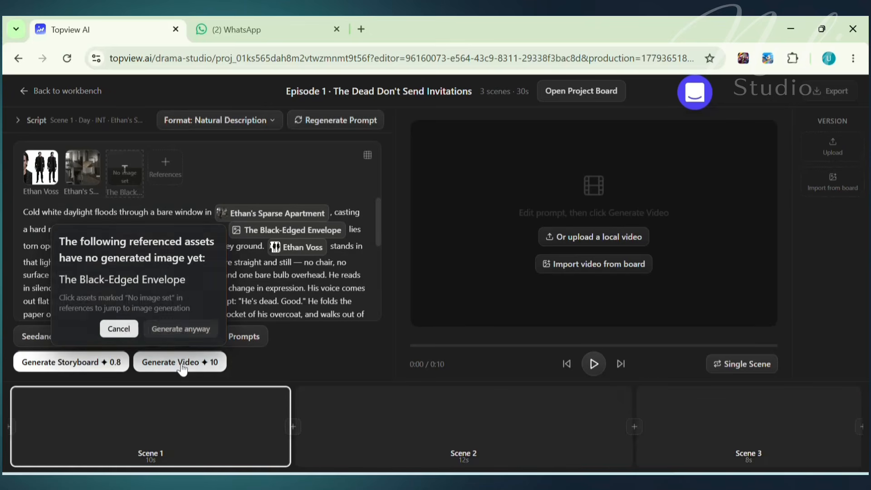
{"action": "left_click", "coordinate": [171, 330]}
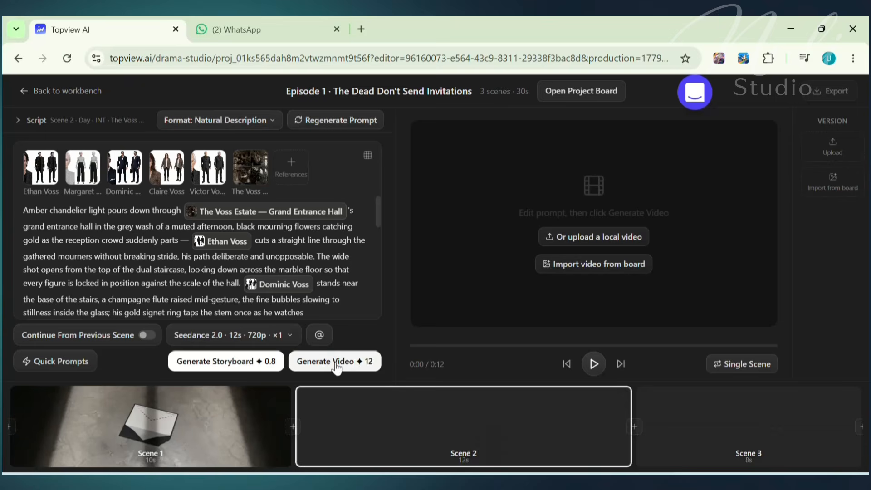
{"action": "left_click", "coordinate": [336, 363]}
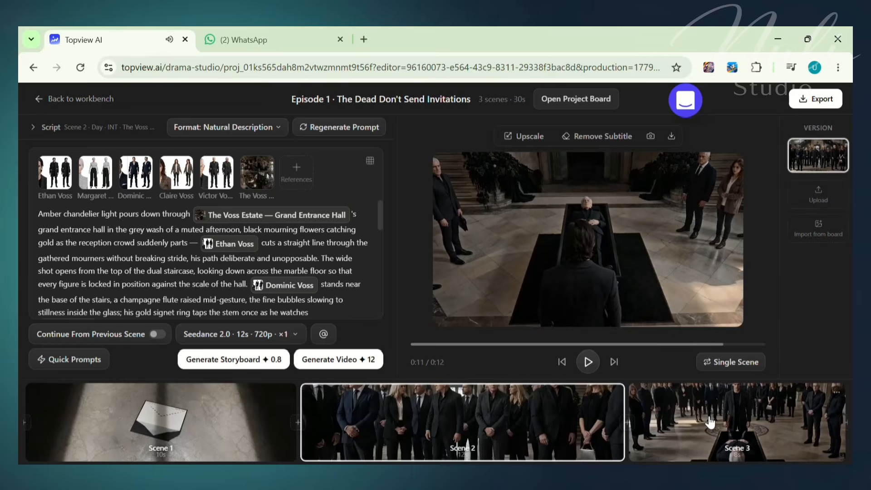
Play the generated video of episode 1's scene 3
{"action": "left_click", "coordinate": [710, 422]}
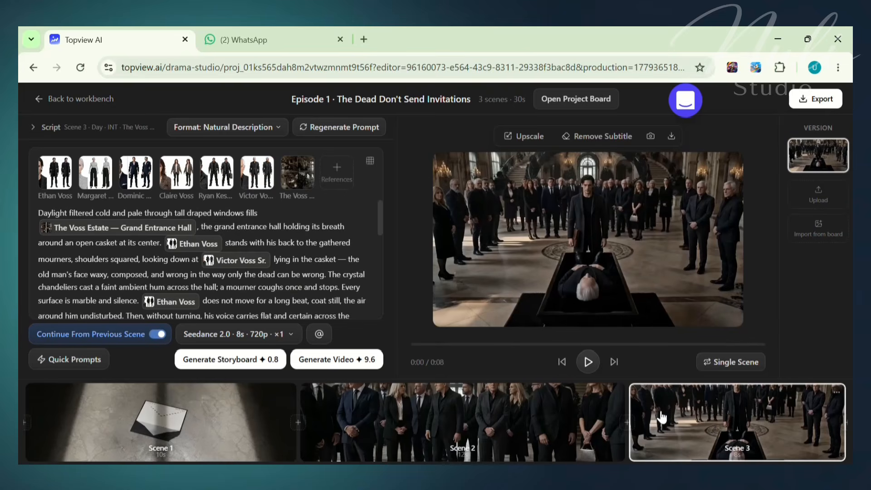
{"action": "left_click", "coordinate": [590, 362]}
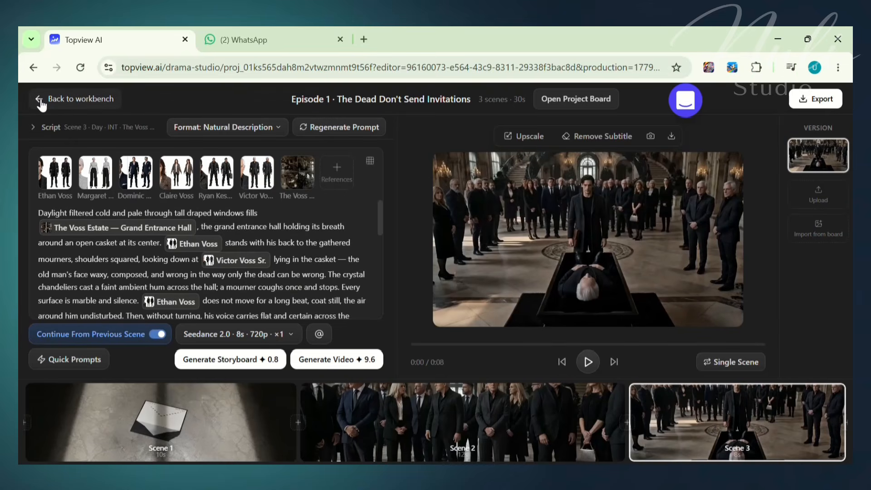
Return to the workbench, enter video production for episode 2 and select scene 3 for review
{"action": "left_click", "coordinate": [40, 99]}
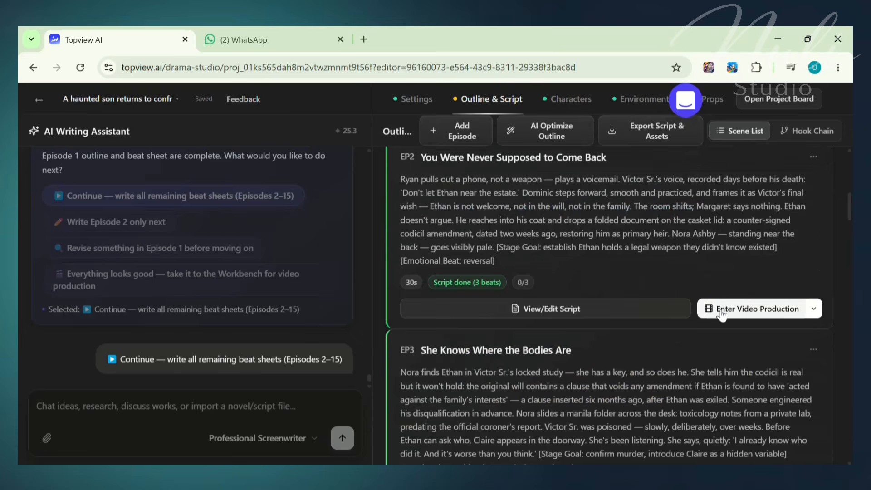
{"action": "left_click", "coordinate": [754, 311]}
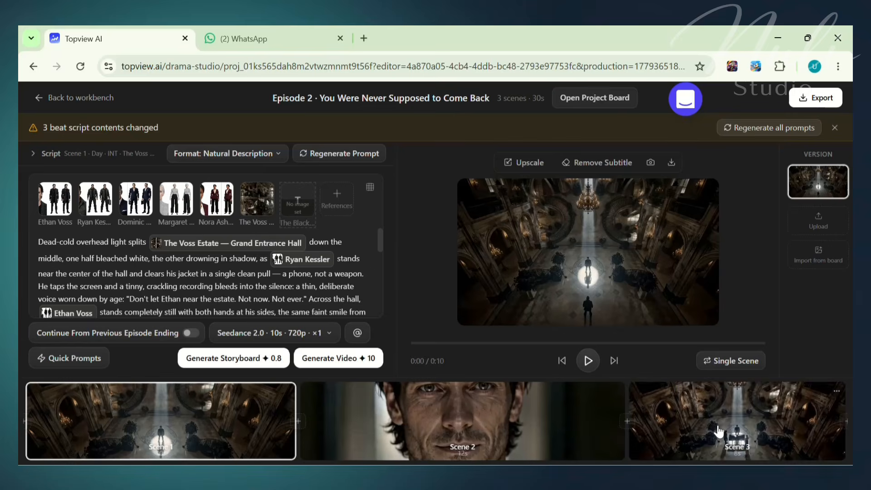
{"action": "left_click", "coordinate": [718, 430]}
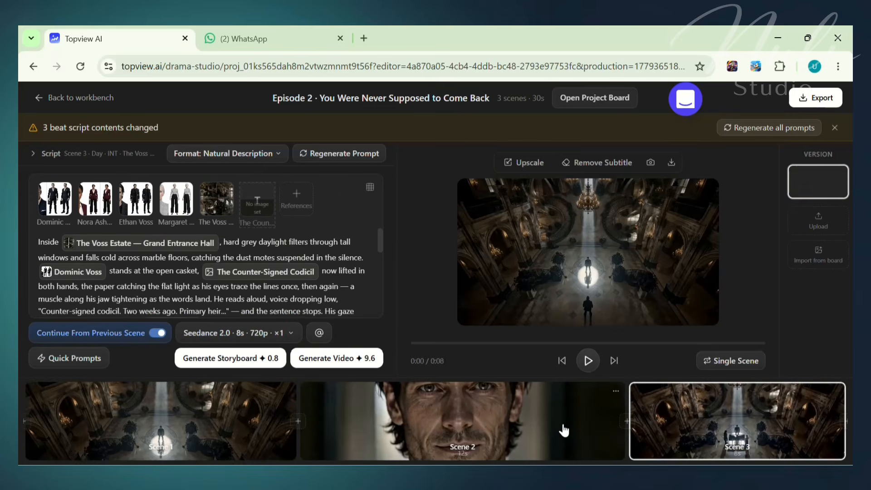